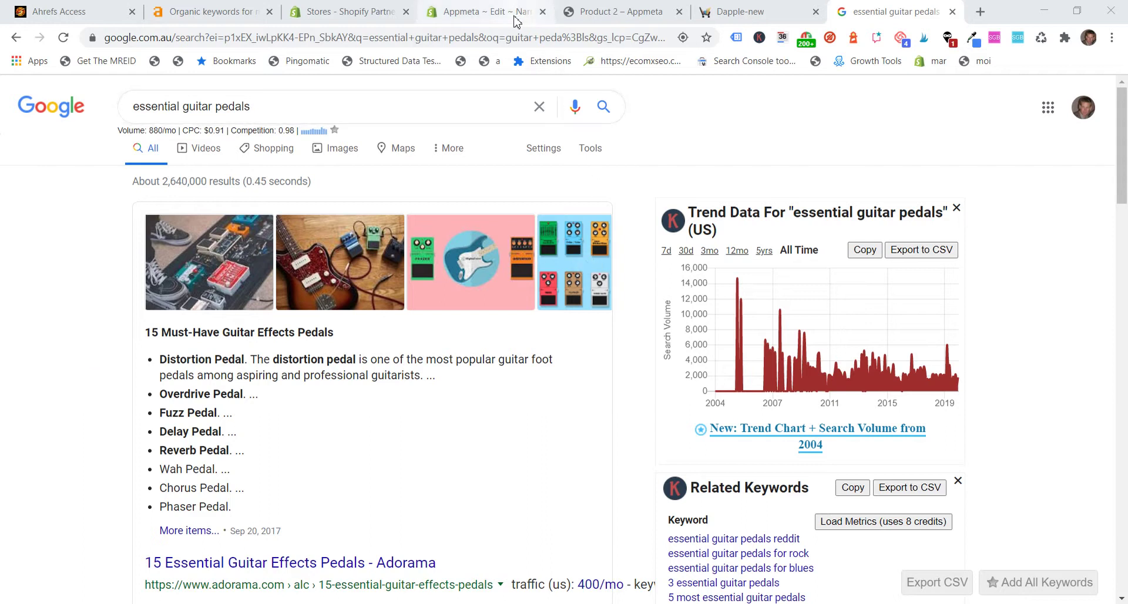
Step: Scroll through the Product 2 storefront preview, then switch to Narrative's theme.liquid code
click(628, 13)
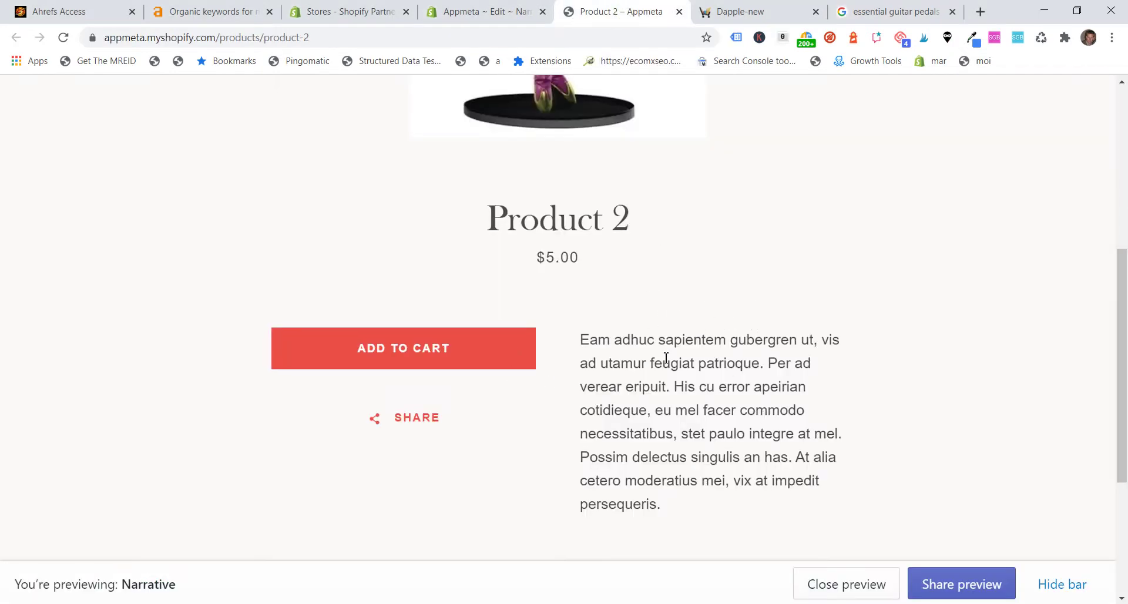
scroll(705, 289, up, 4)
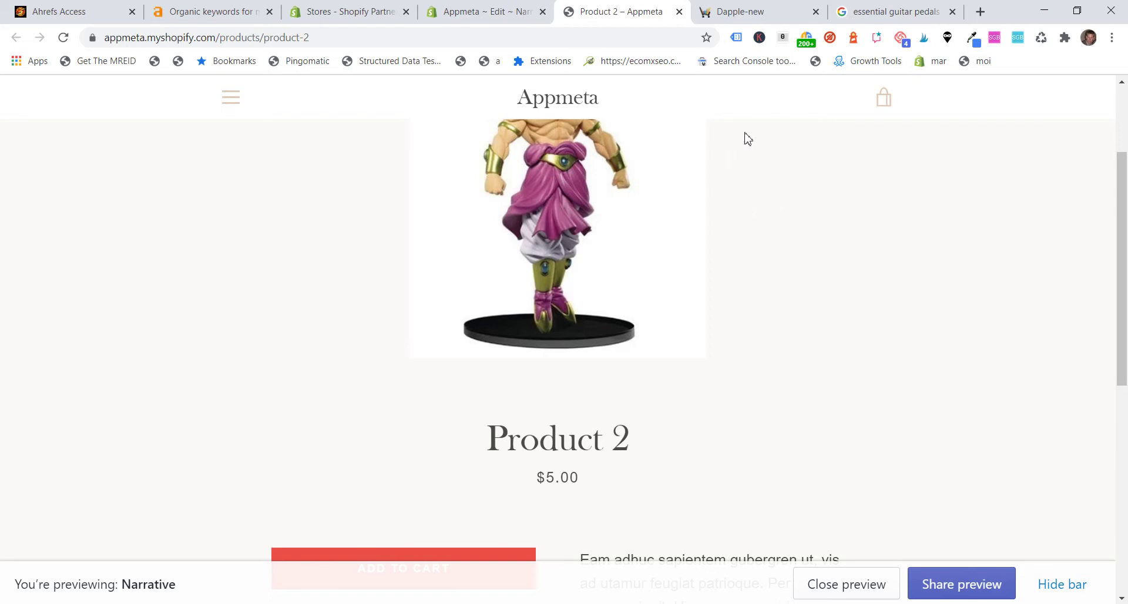
click(474, 20)
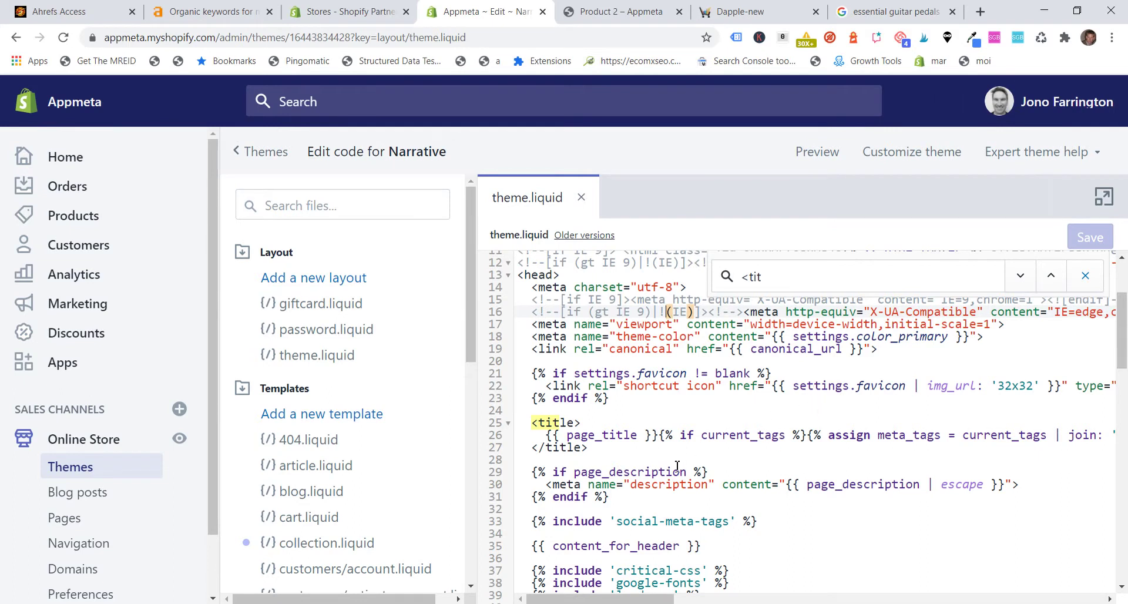
Step: Inspect the title tag on lines 26–27, scrolling right to the shop.name append condition
click(580, 423)
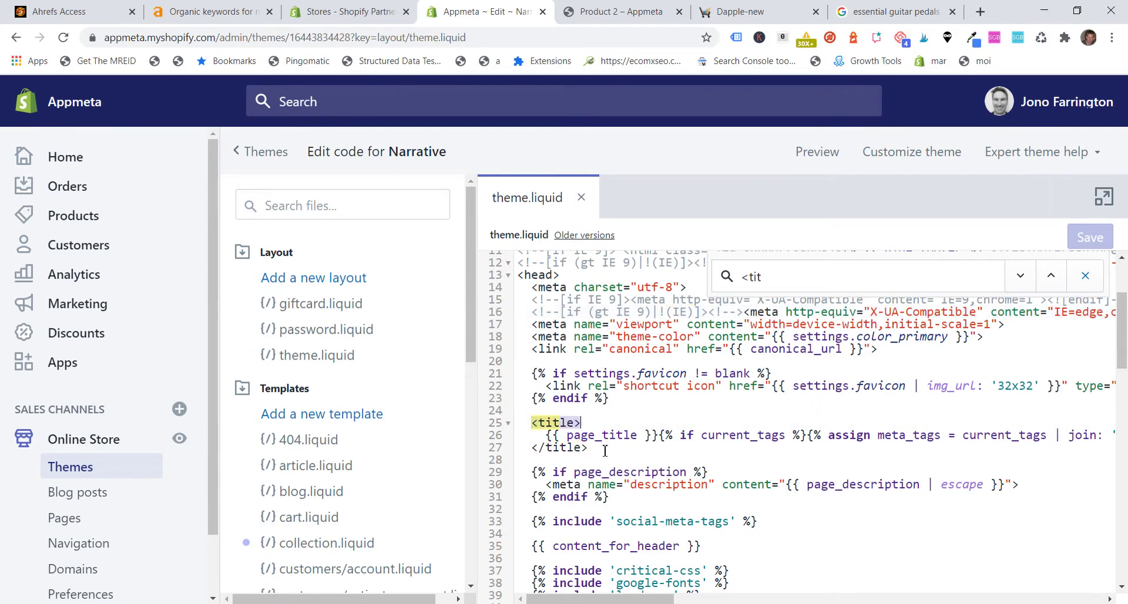
drag(640, 451, 532, 453)
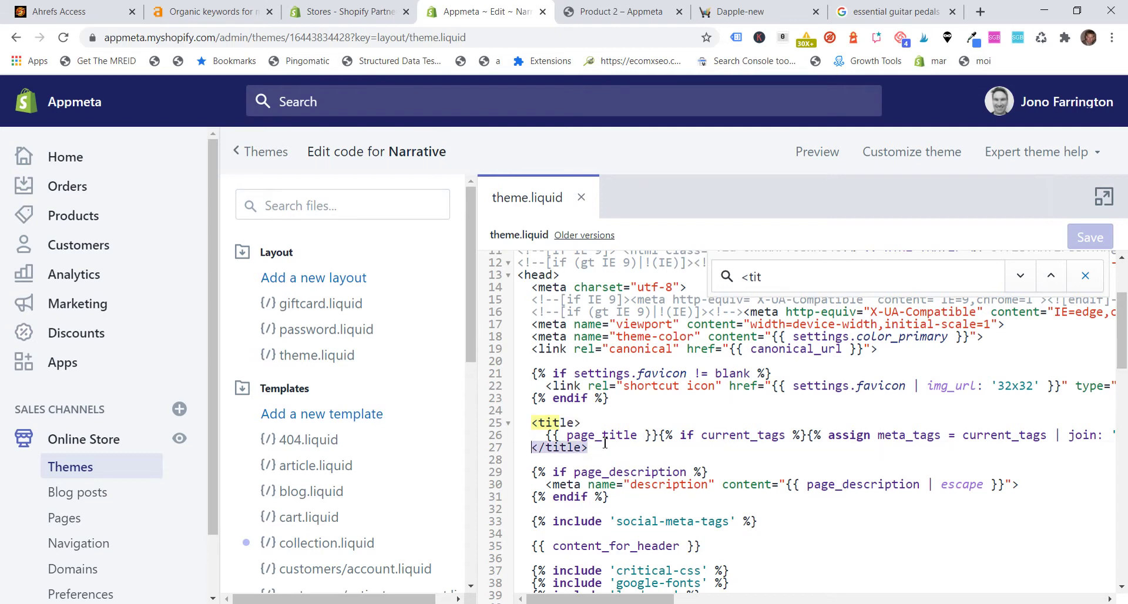
click(897, 439)
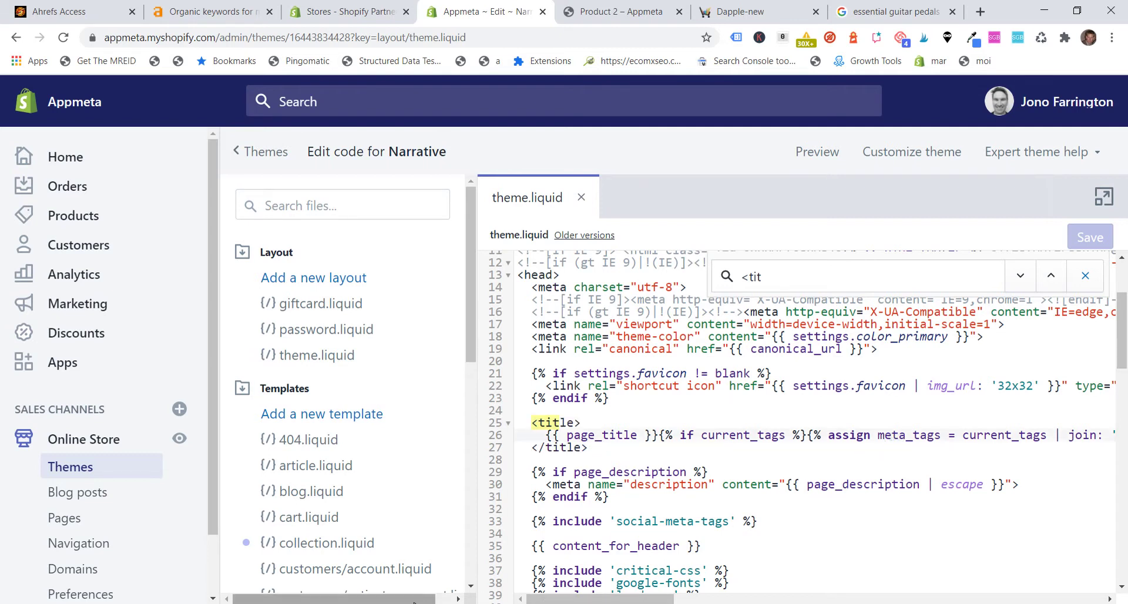
drag(565, 599, 988, 601)
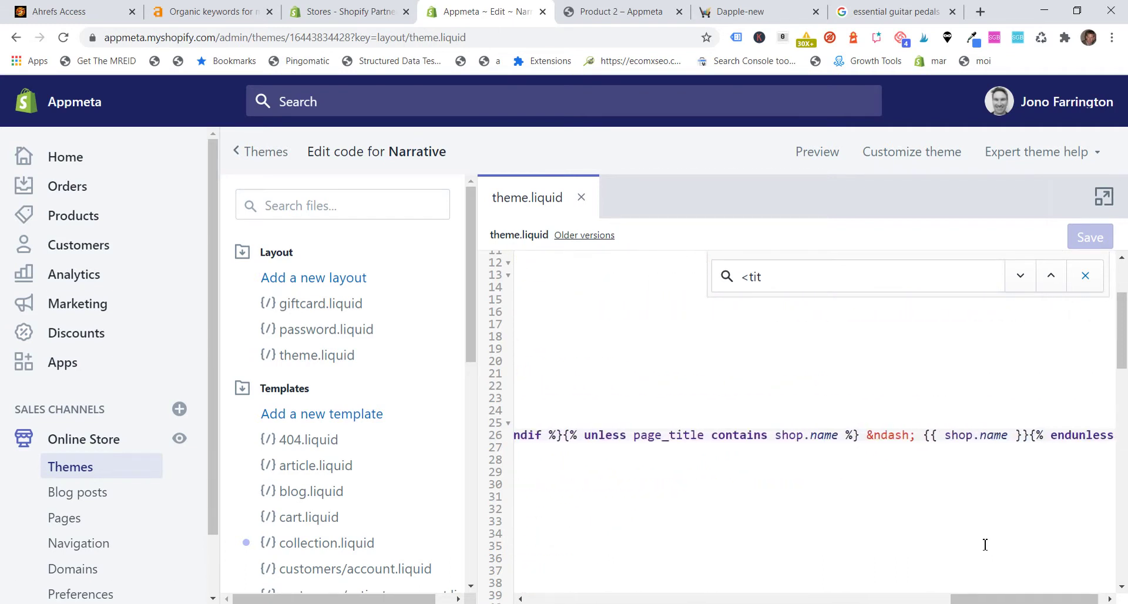
click(921, 434)
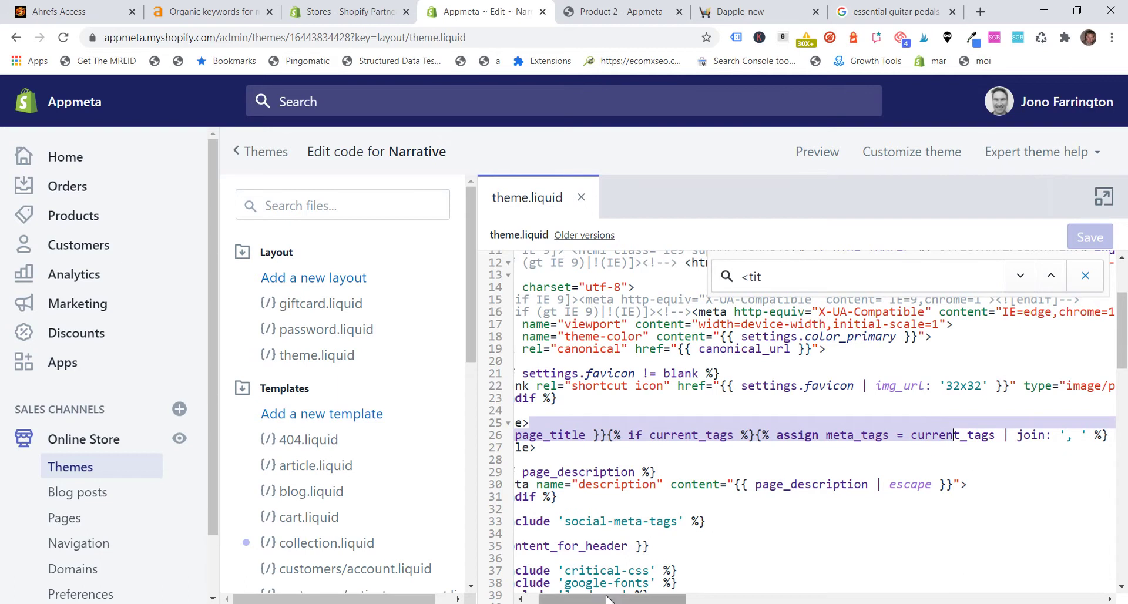
drag(608, 599, 1029, 600)
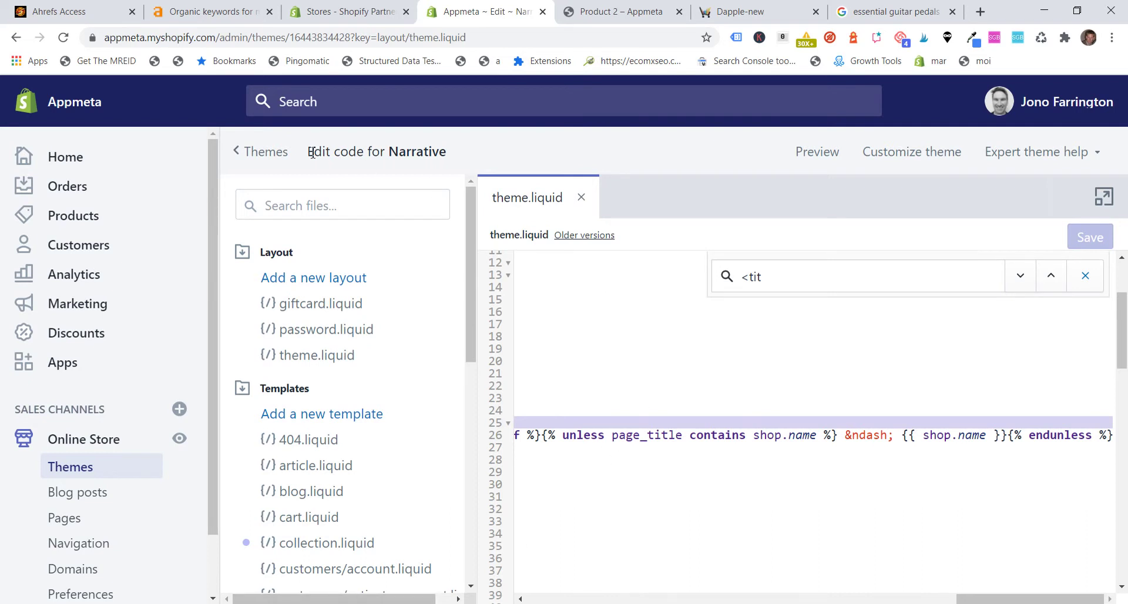
Step: Return to the 'essential guitar pedals' results and highlight Adorama ending a result title
click(889, 12)
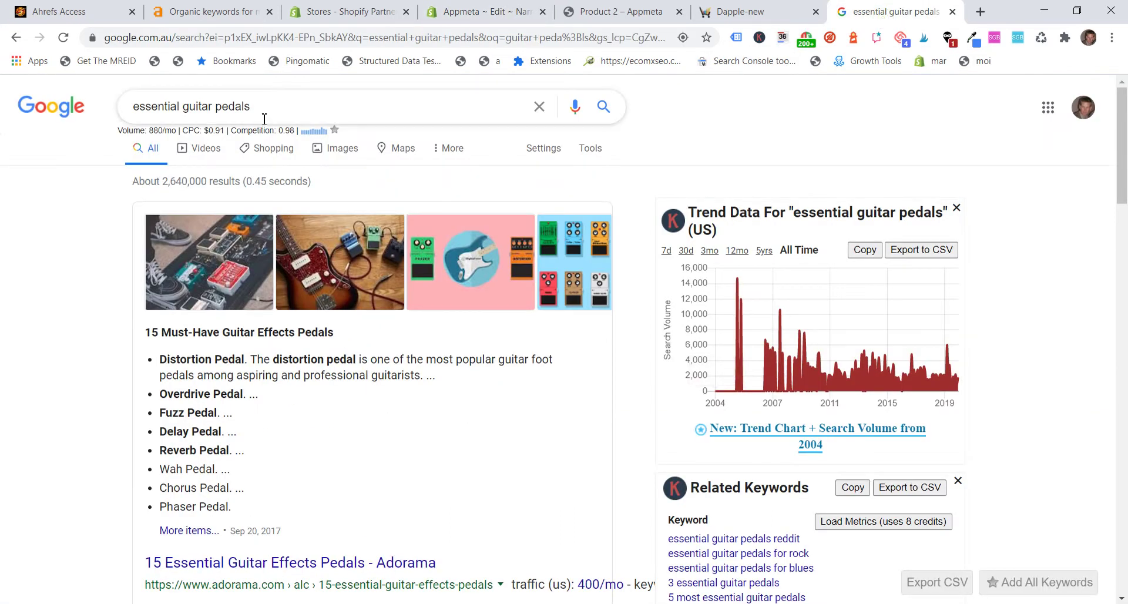
drag(264, 119, 128, 112)
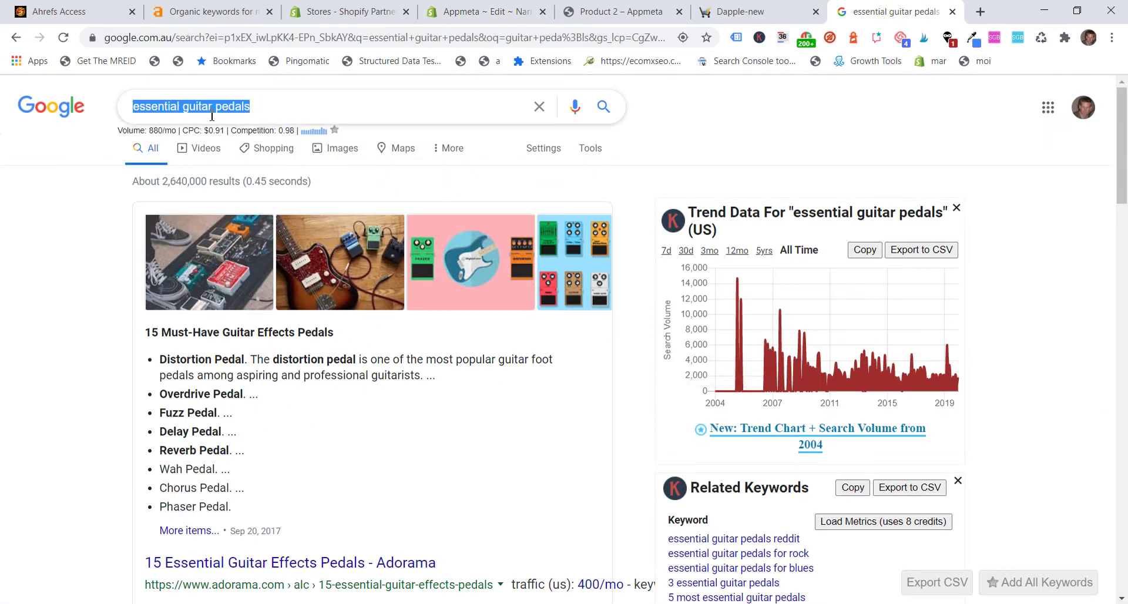
scroll(93, 373, down, 1)
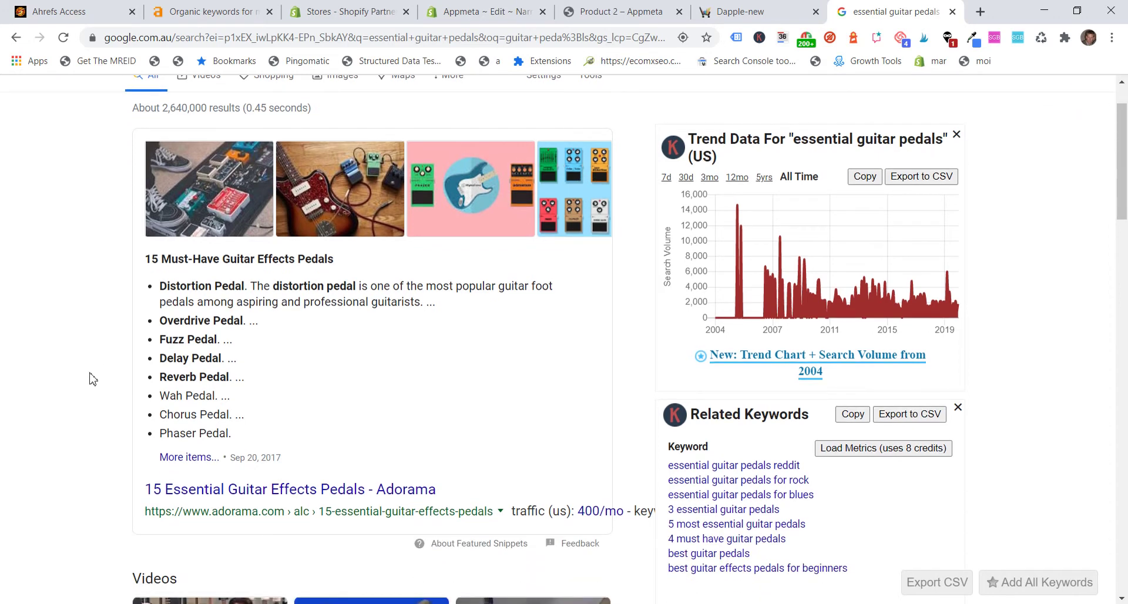
scroll(92, 376, up, 1)
scroll(112, 270, down, 5)
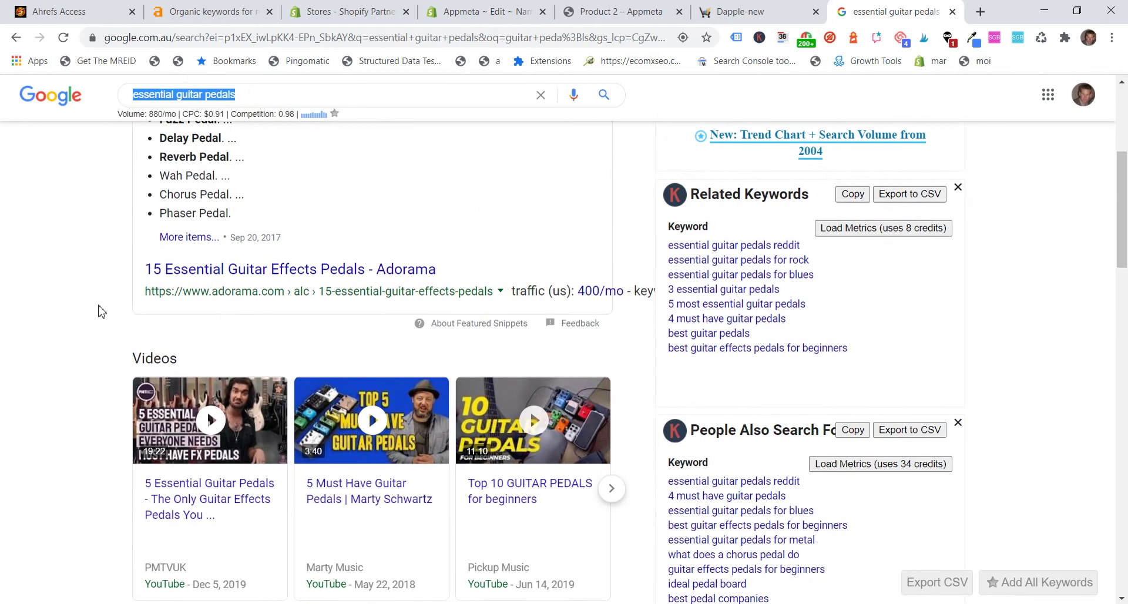
scroll(208, 298, up, 2)
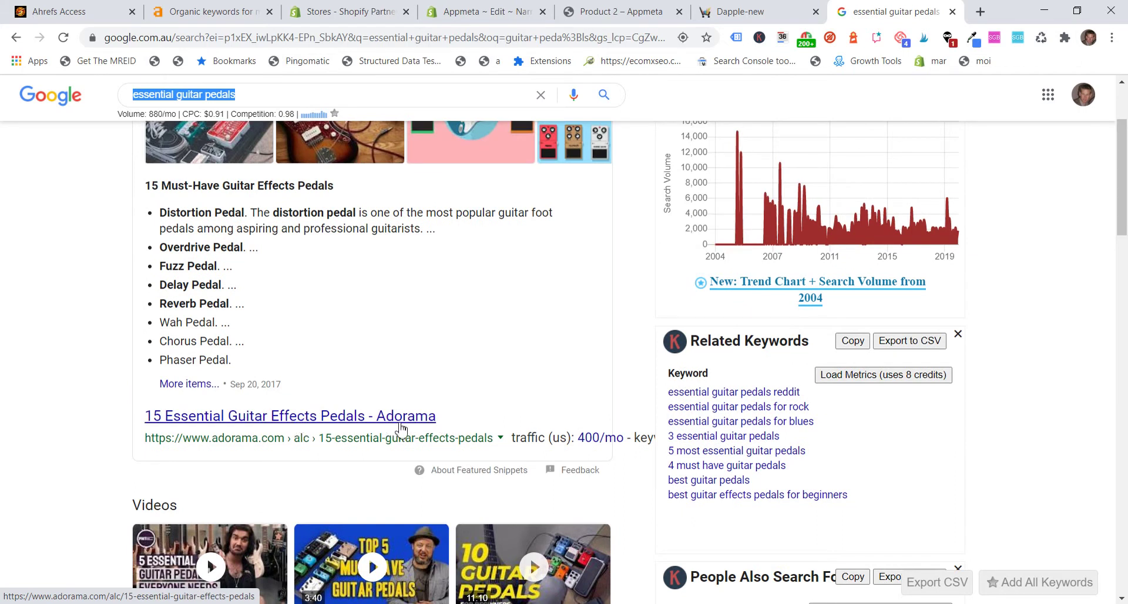
drag(438, 416, 377, 417)
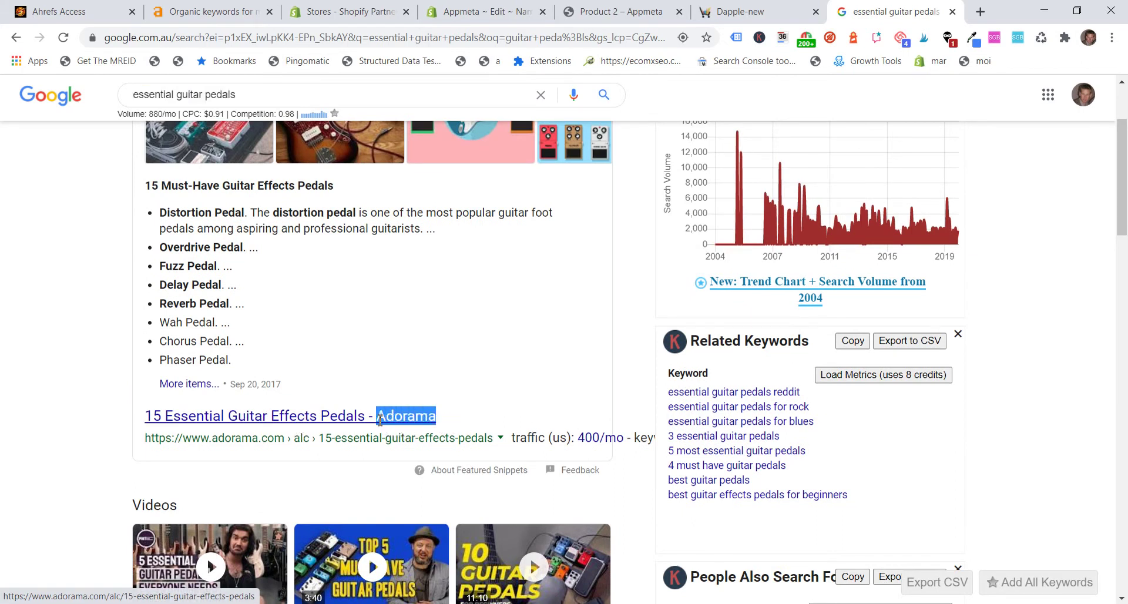
Step: Scroll further down the results, highlighting site names like Gearank and MusicNexo Blog in titles
scroll(388, 416, down, 8)
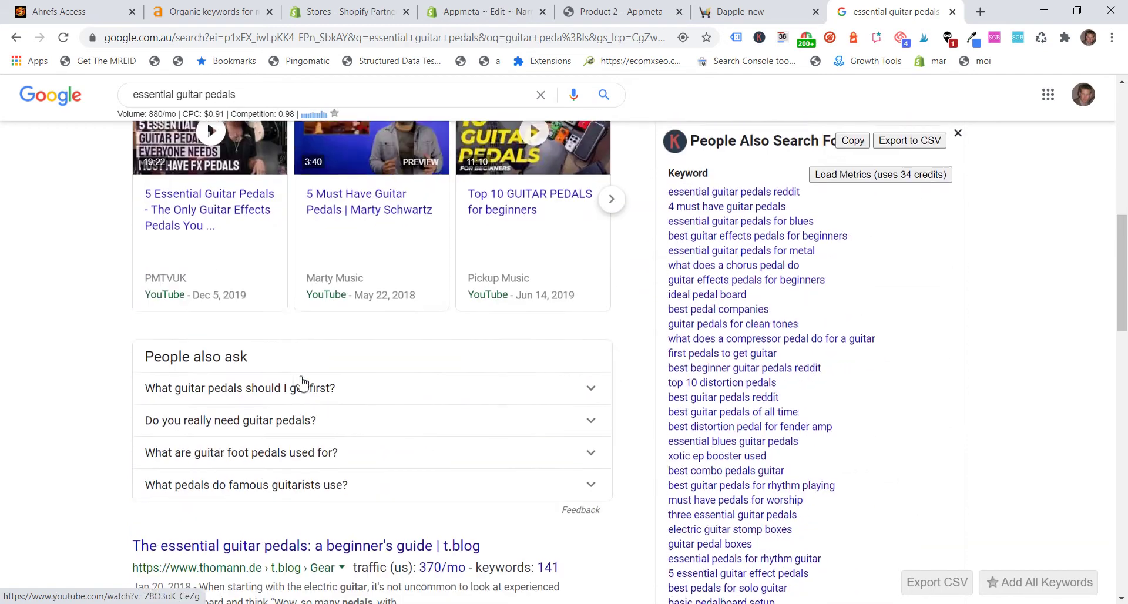
scroll(305, 410, down, 2)
scroll(118, 293, down, 1)
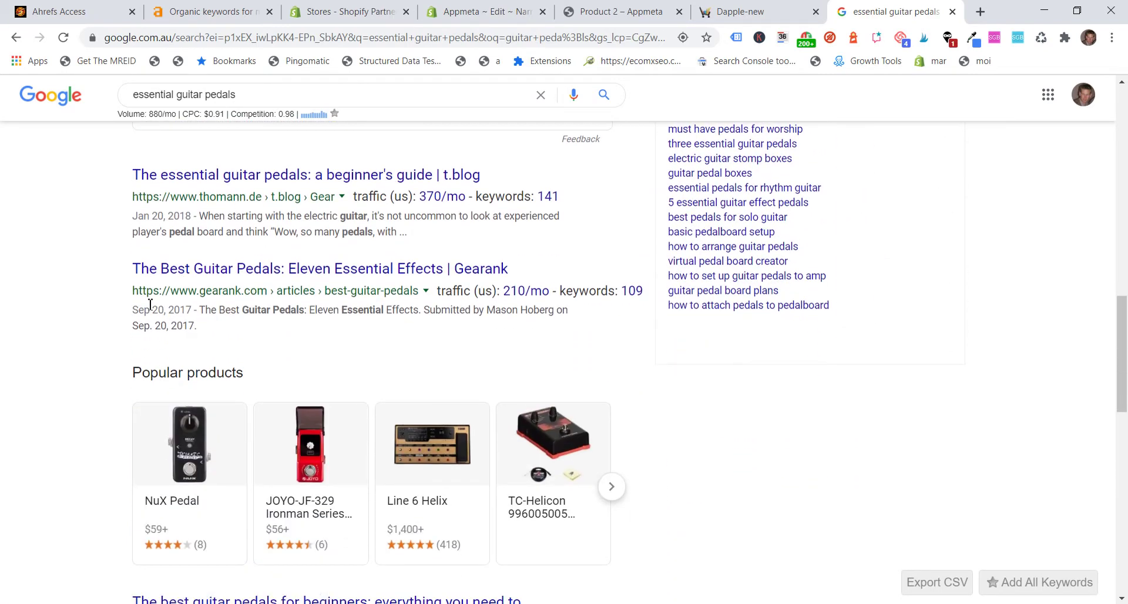
scroll(111, 296, down, 1)
scroll(189, 294, up, 1)
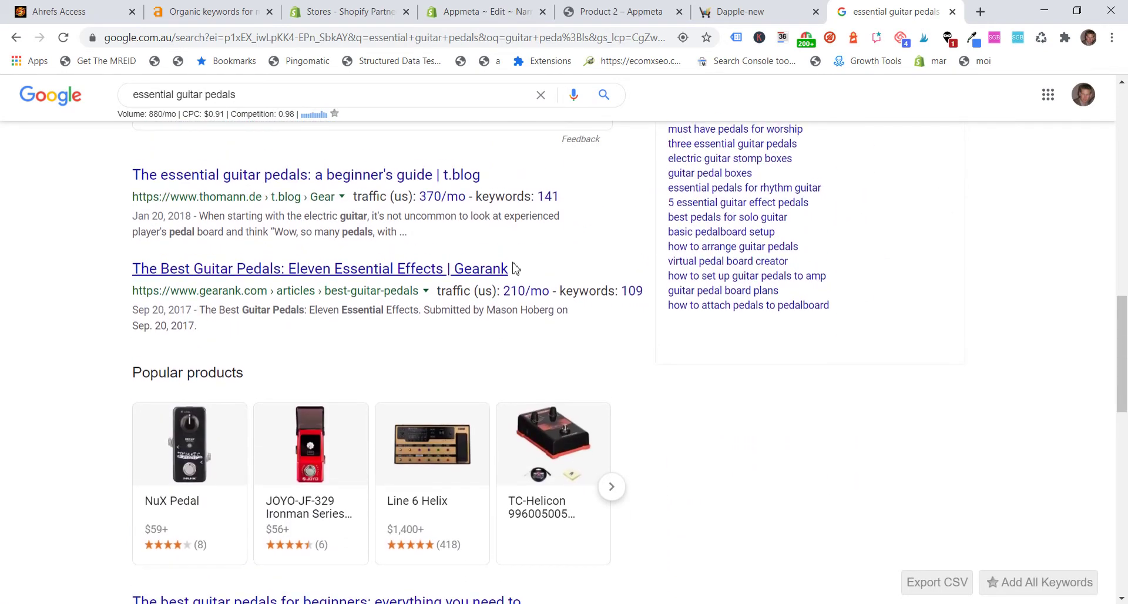
drag(510, 269, 444, 284)
scroll(411, 288, down, 4)
scroll(400, 288, up, 4)
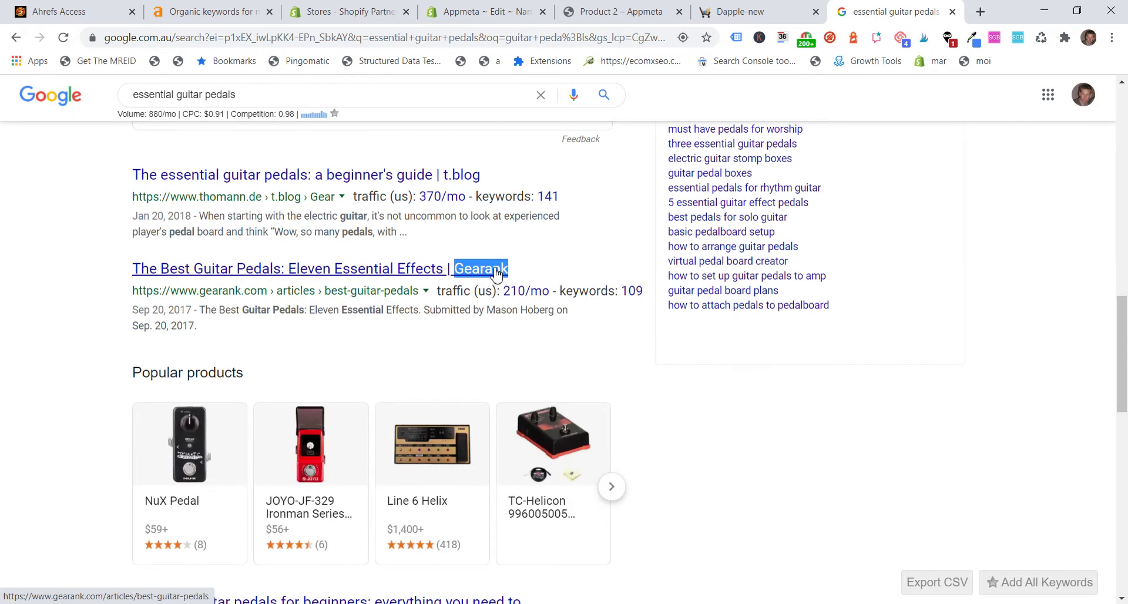
scroll(496, 274, down, 1)
scroll(496, 274, down, 1)
scroll(440, 352, down, 4)
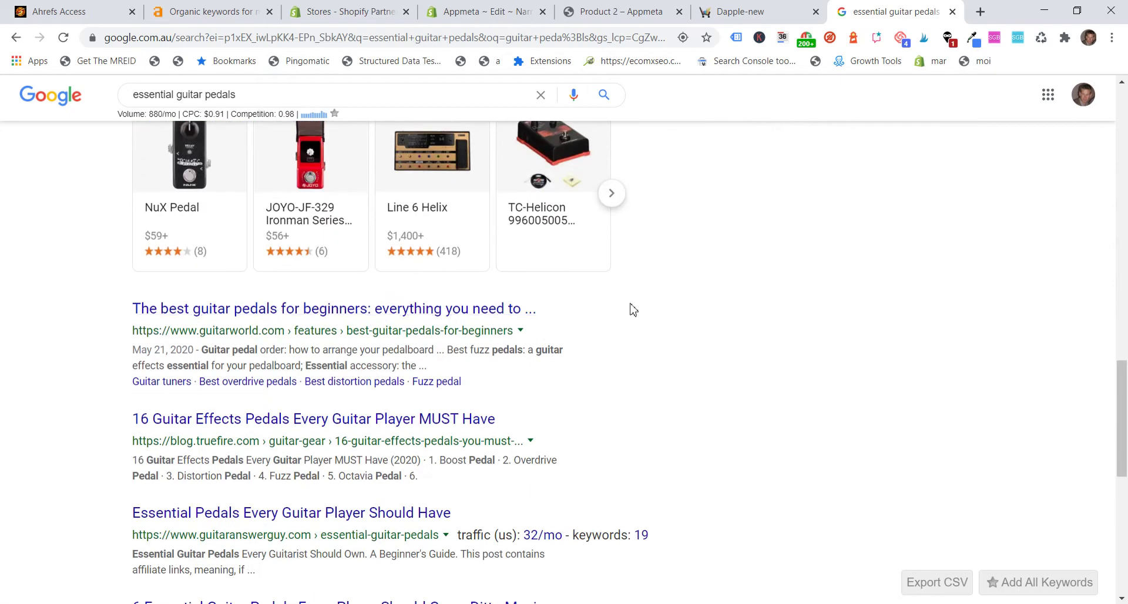
scroll(464, 367, down, 4)
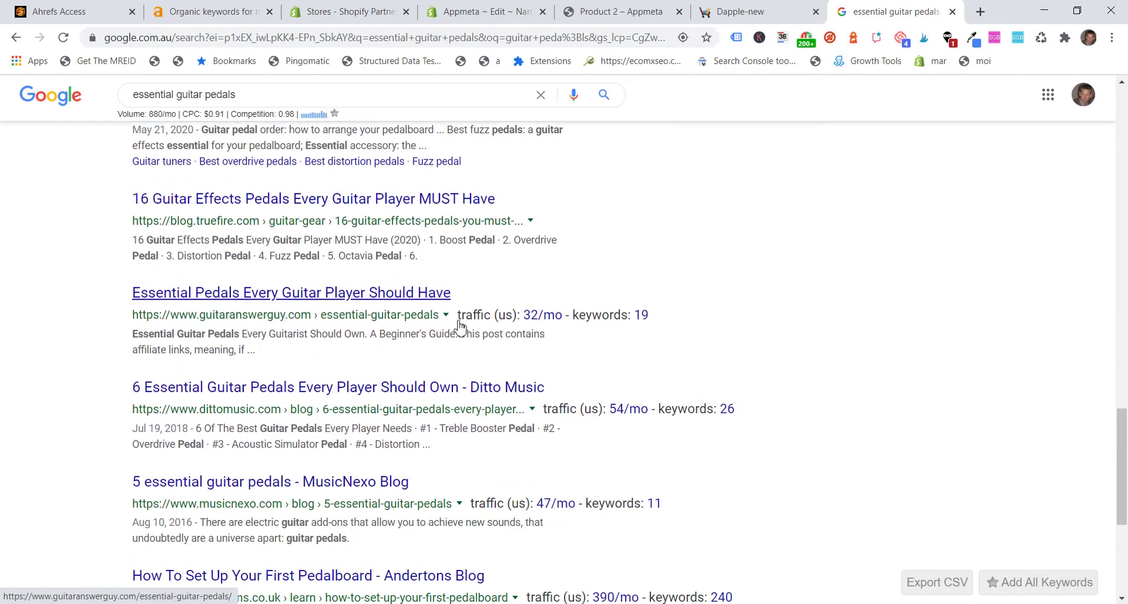
scroll(491, 373, down, 3)
drag(447, 340, 306, 333)
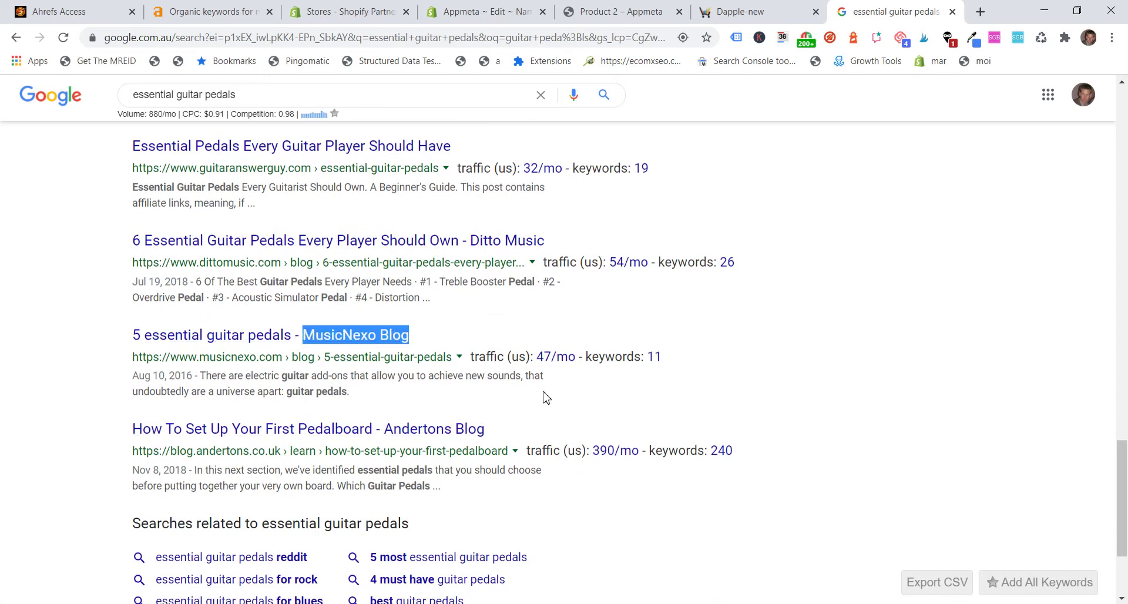
scroll(546, 398, up, 6)
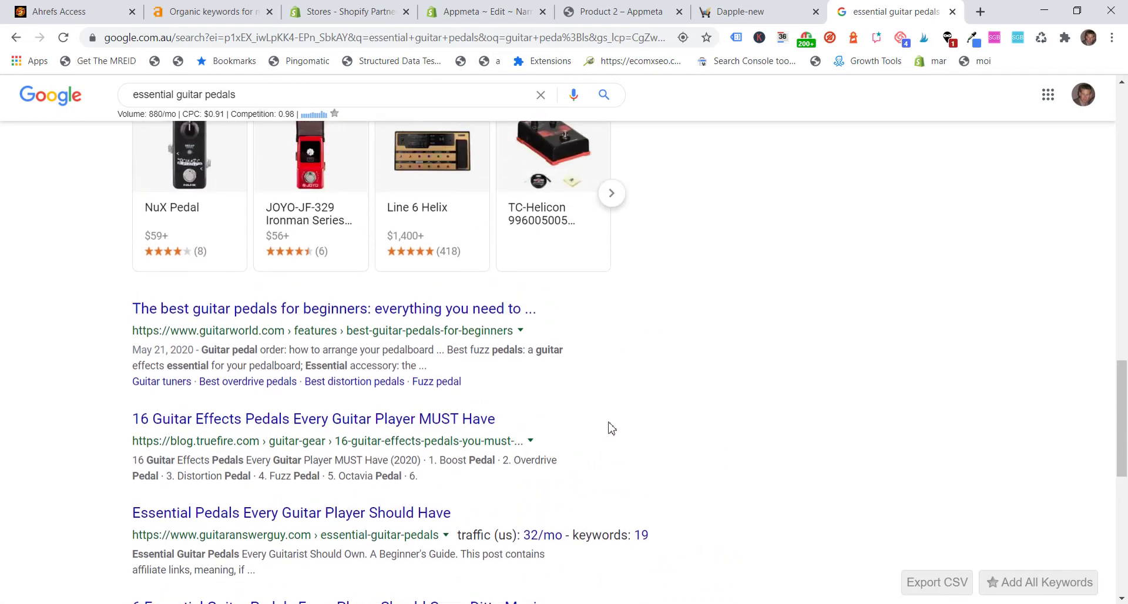
scroll(609, 428, up, 4)
scroll(612, 429, up, 5)
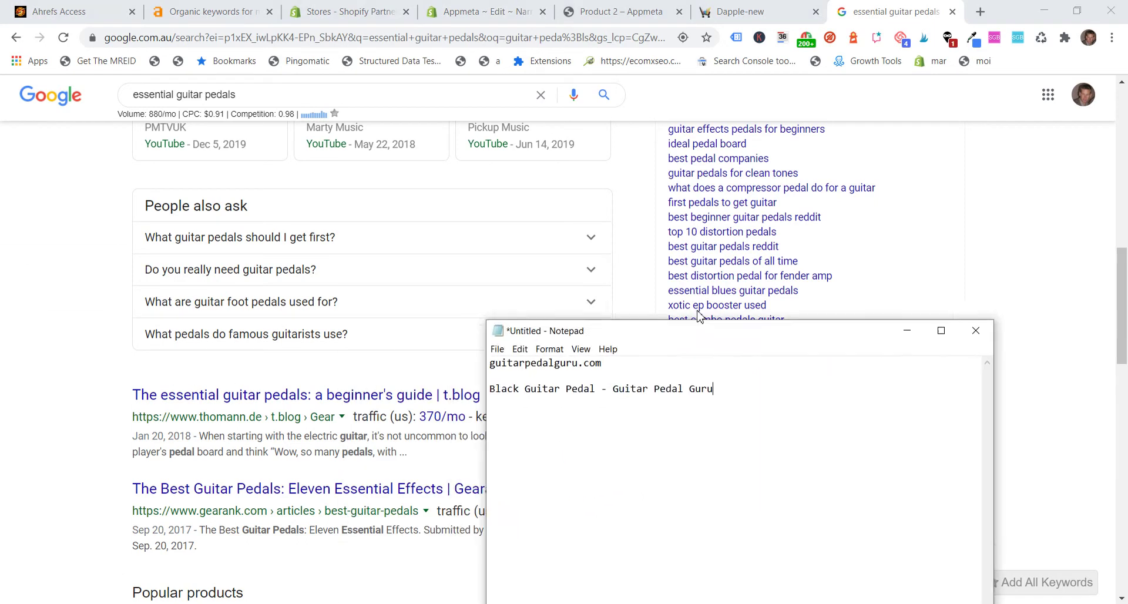
drag(511, 191, 399, 190)
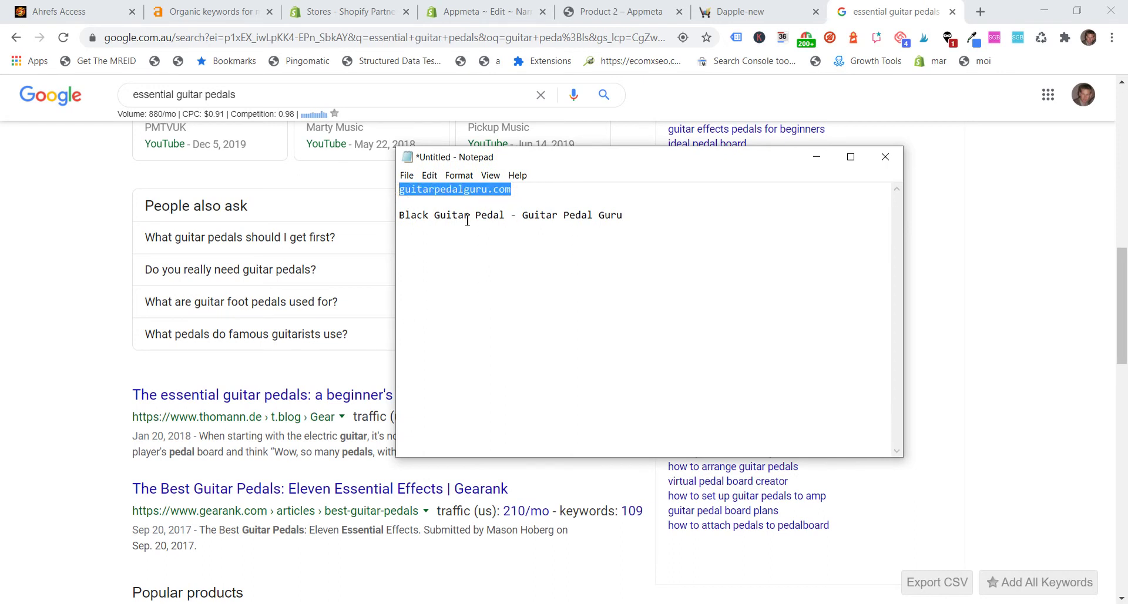
drag(402, 215, 426, 216)
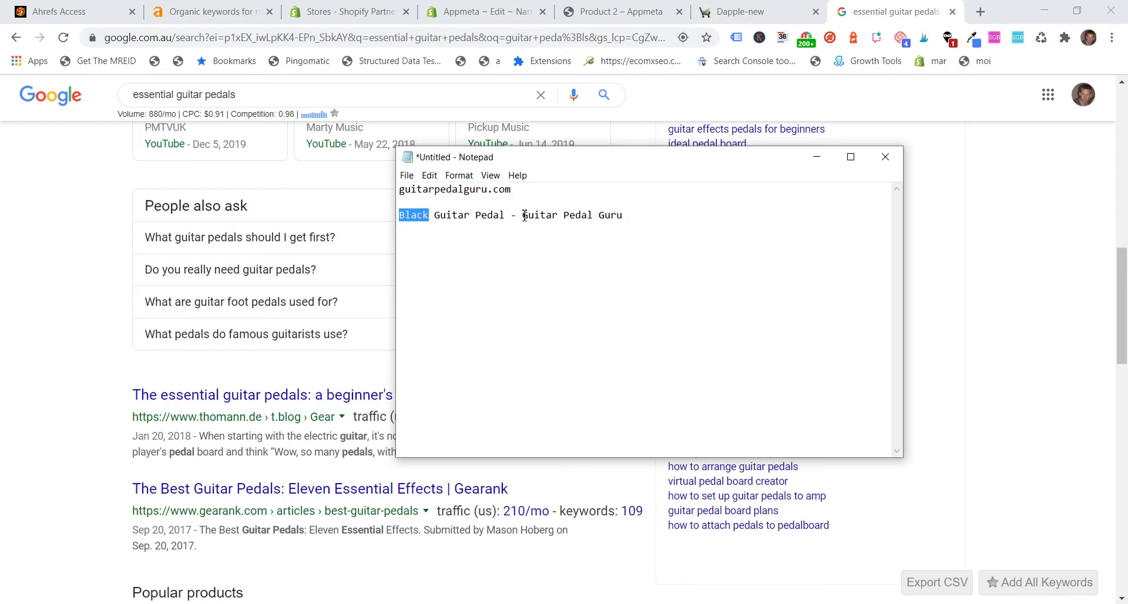
click(526, 217)
drag(522, 216, 623, 218)
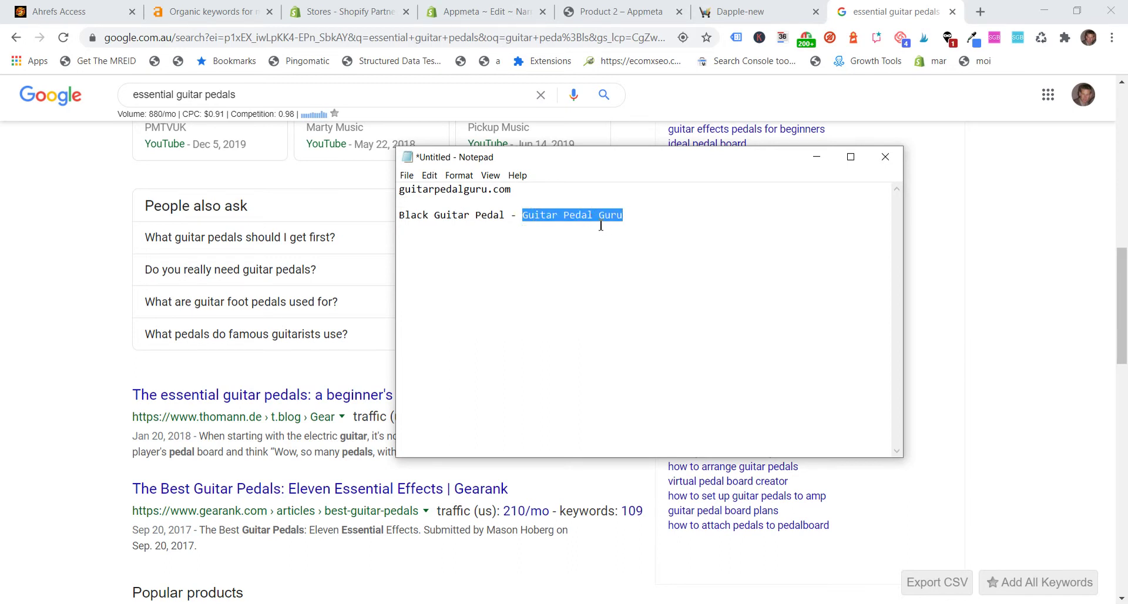
click(529, 223)
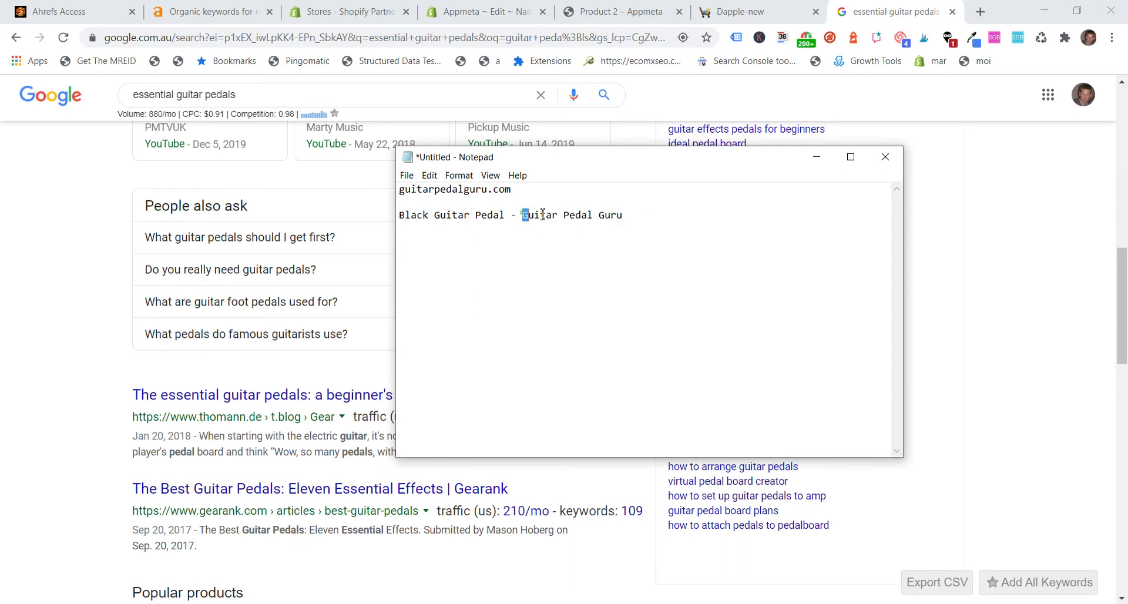
drag(522, 216, 642, 213)
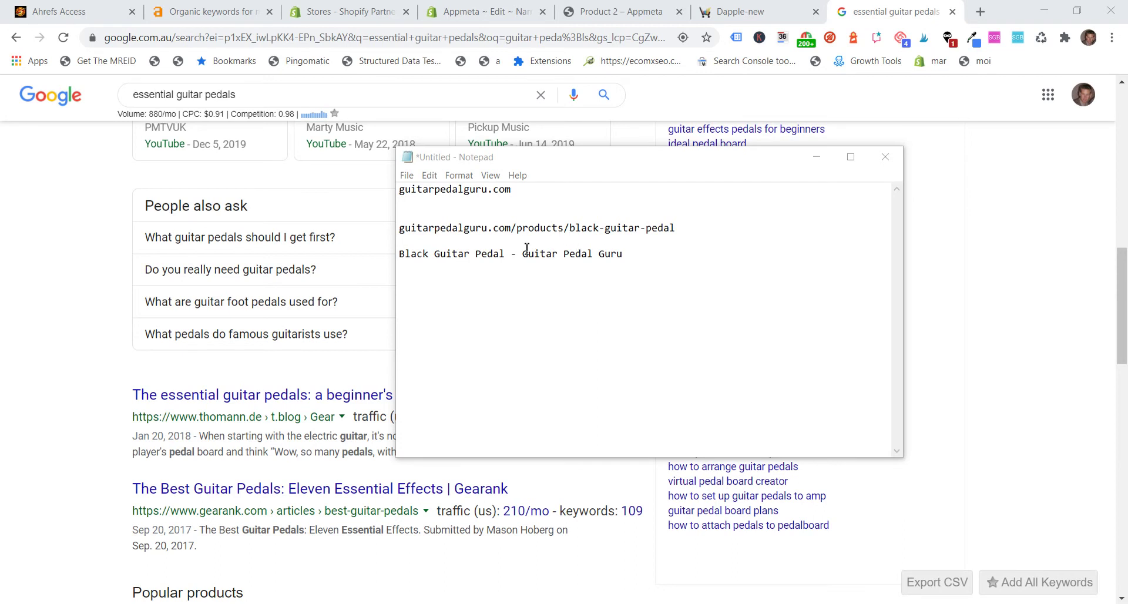
Step: Highlight the URL's domain, the title's 'Guitar Pedal Guru' brand and 'Guitar Pedal' within it
drag(400, 229, 518, 228)
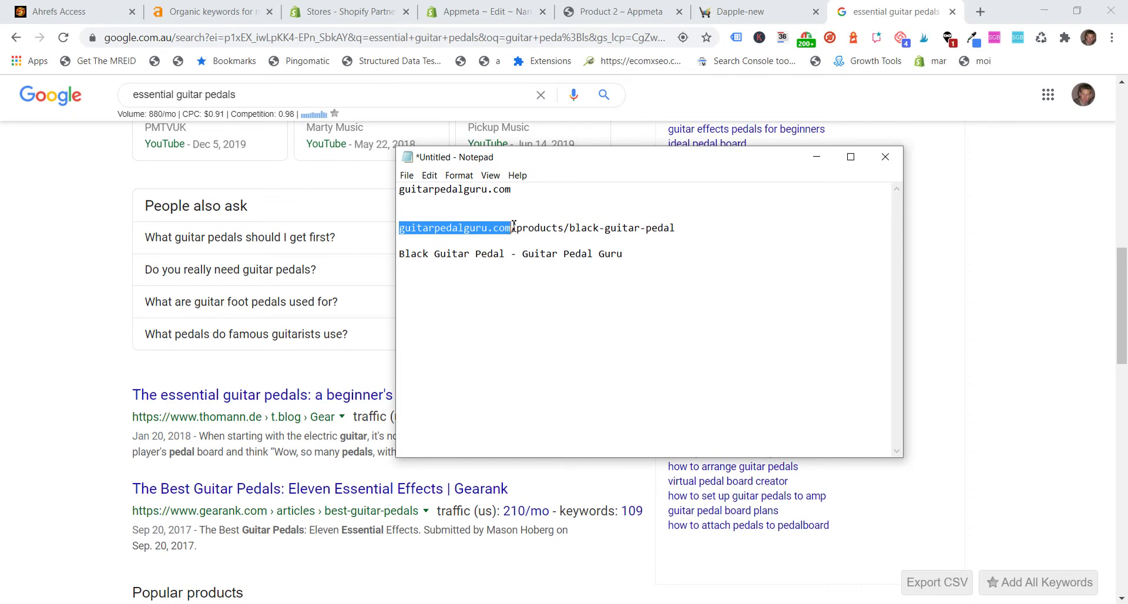
click(507, 256)
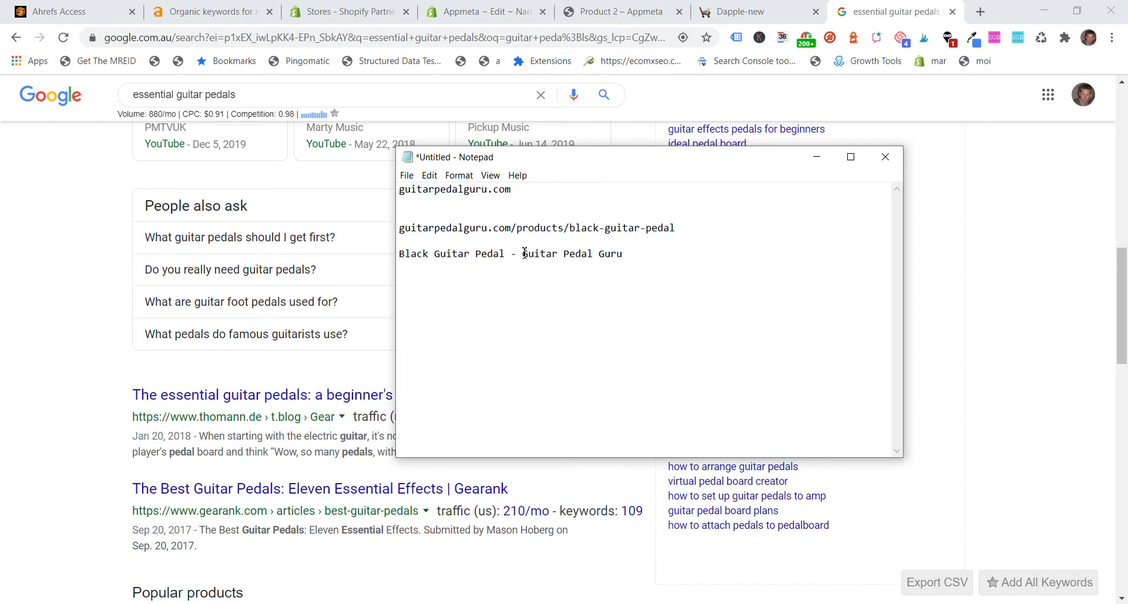
drag(524, 253, 640, 255)
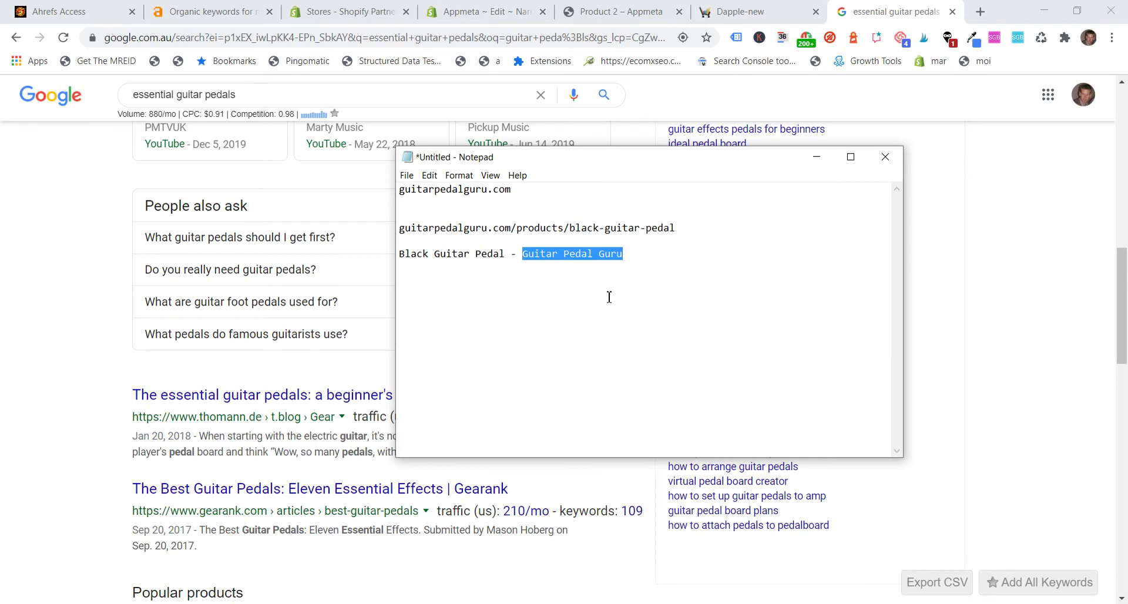
click(537, 277)
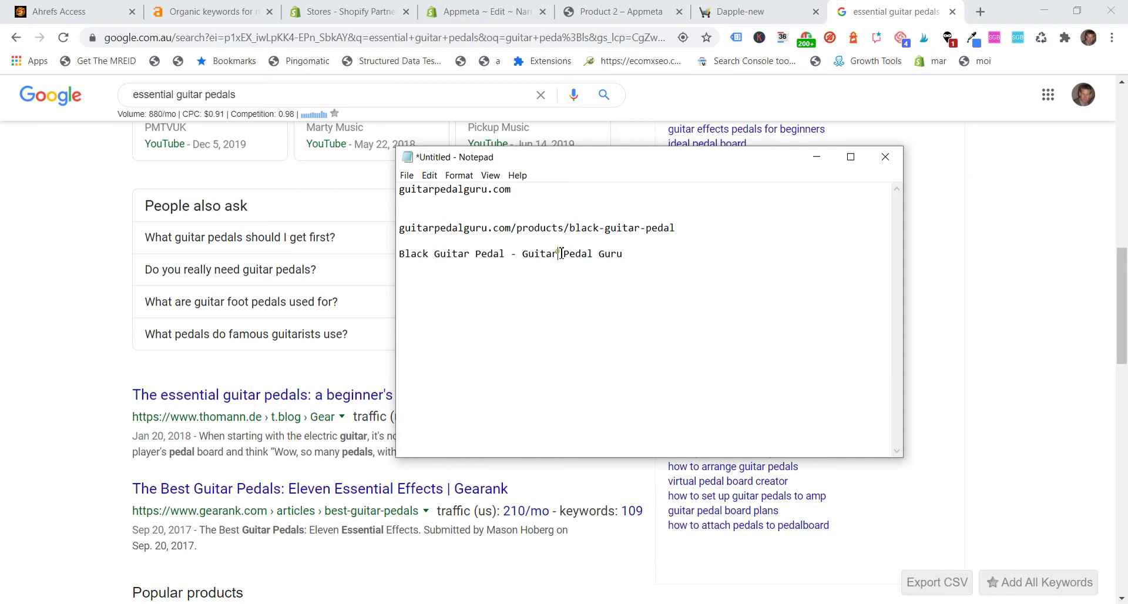
drag(561, 253, 531, 257)
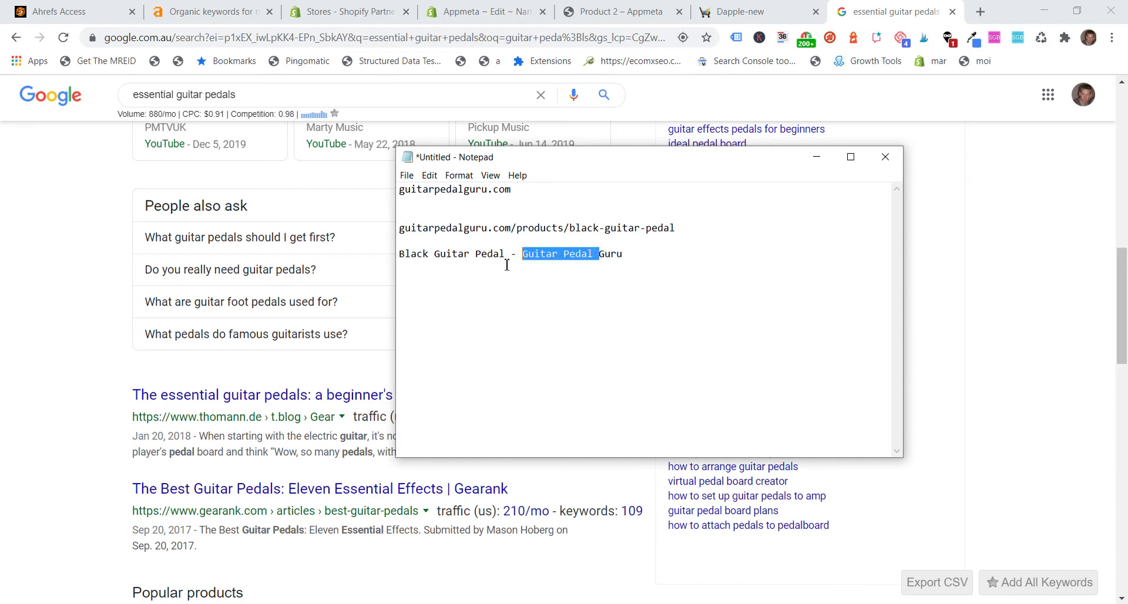
click(523, 256)
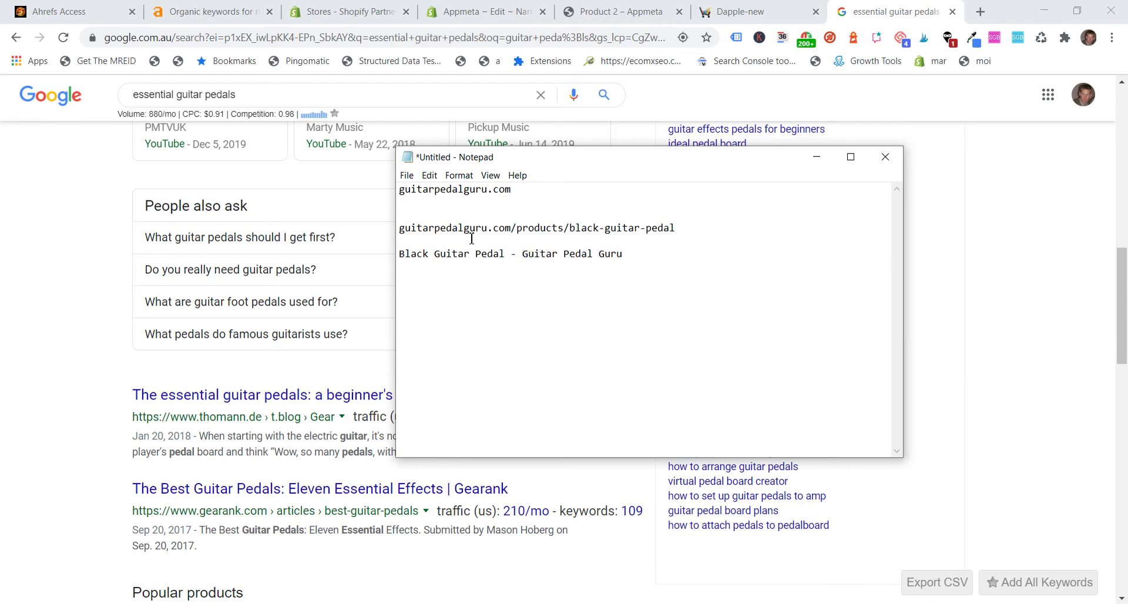
drag(490, 228, 377, 229)
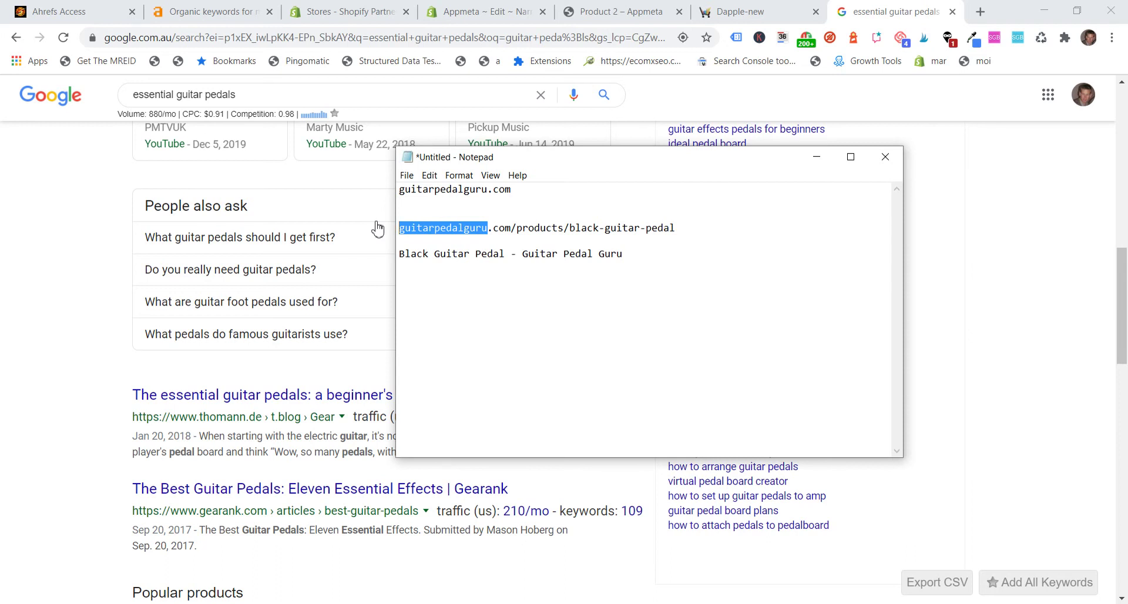
Step: Replace guitarpedalguru with blackmojo in the URL and 'Guitar Pedal Guru' with 'Black Mojo' in the title
text(blackmo)
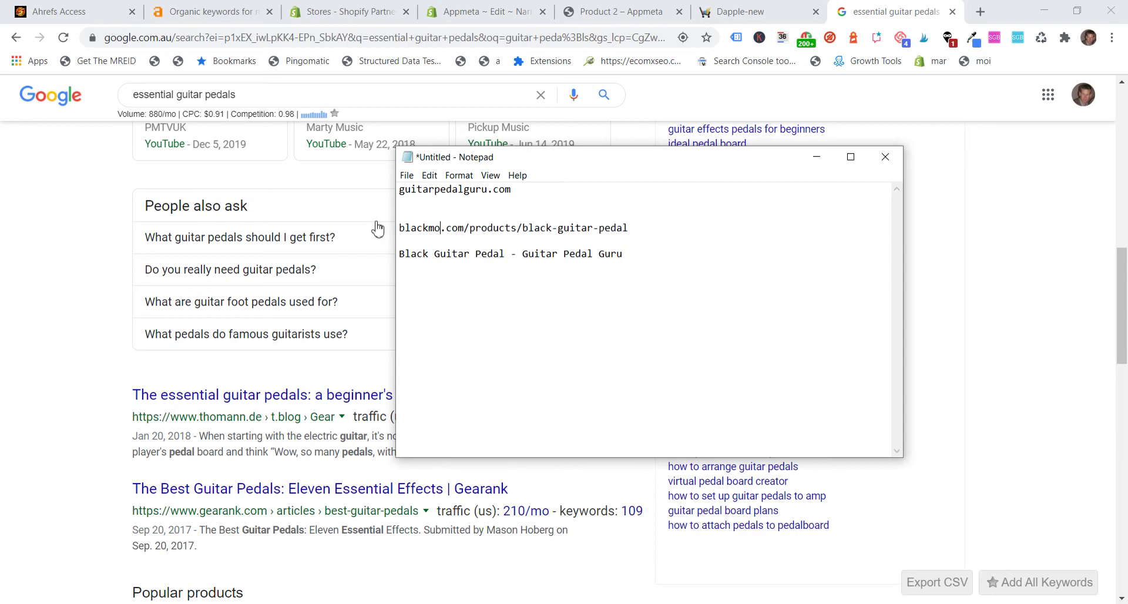
text(jo)
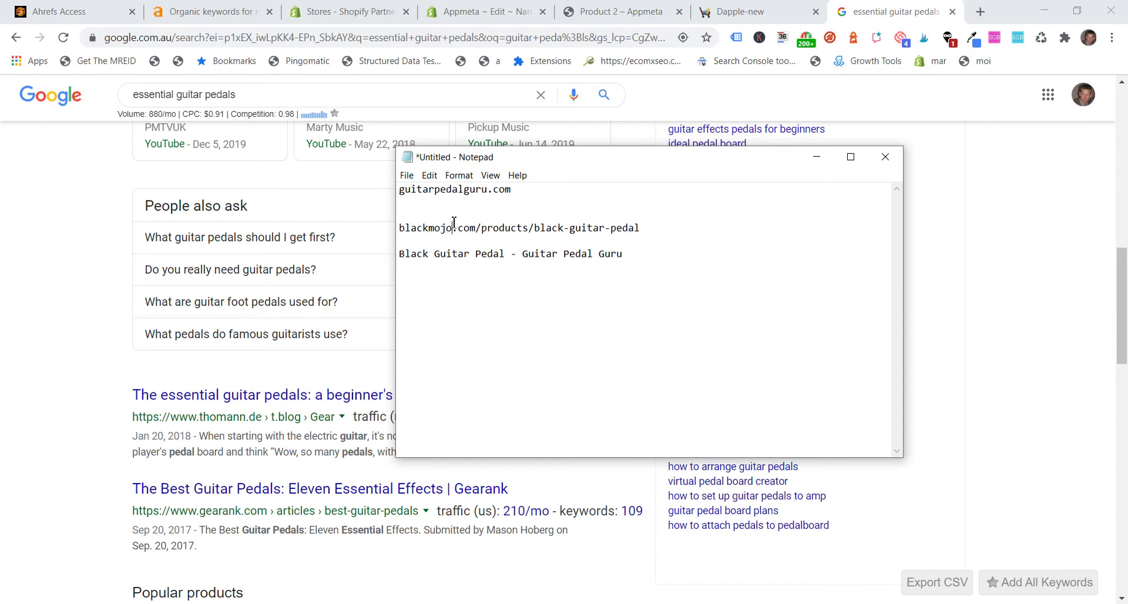
drag(481, 233, 399, 231)
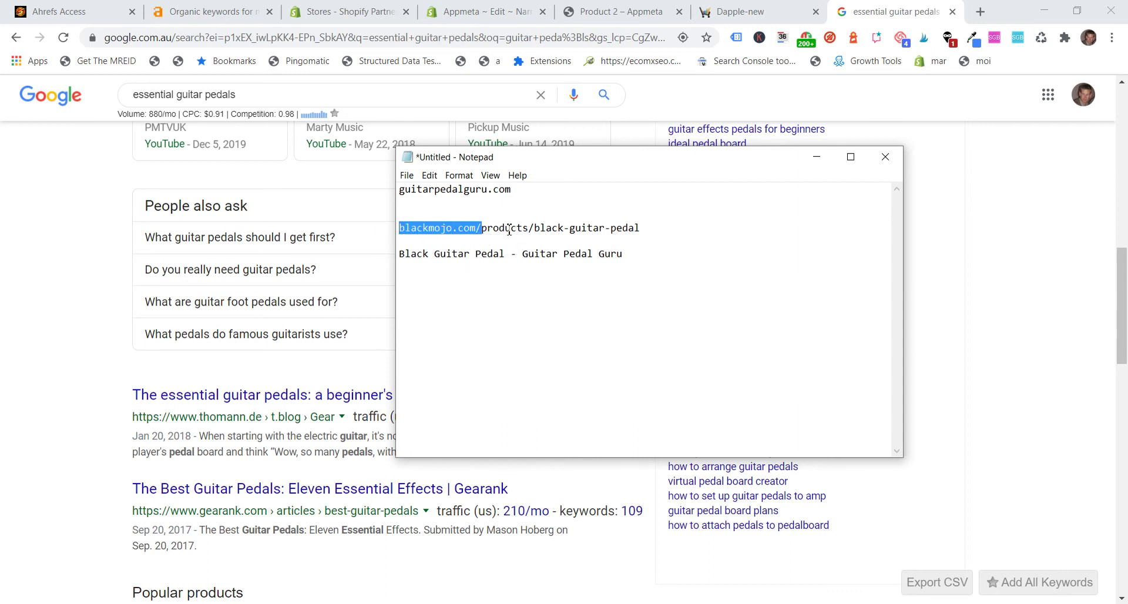
drag(522, 254, 681, 254)
key(BackSpace)
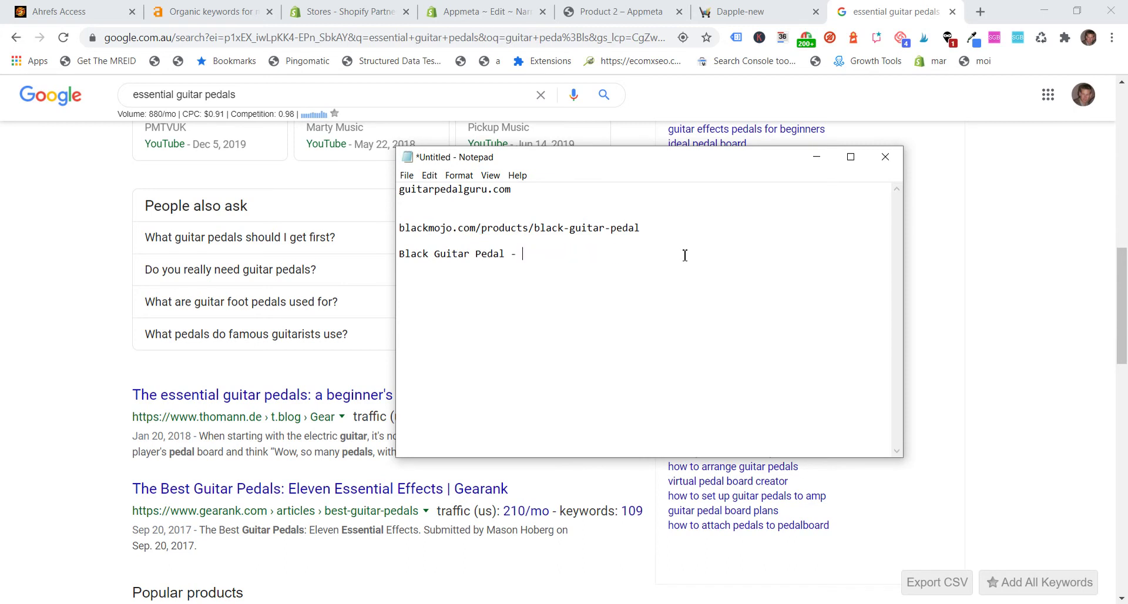
text(Black Mojo)
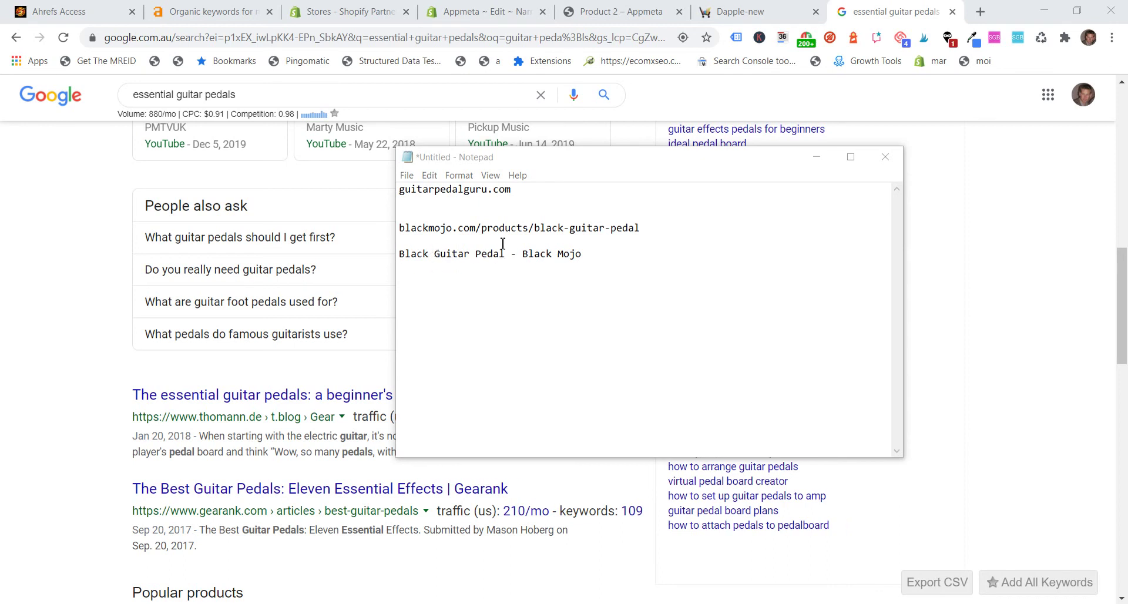
Step: Swap 'Black Mojo' in the title back to 'Guitar Pedal Guru'
drag(522, 254, 608, 254)
key(BackSpace)
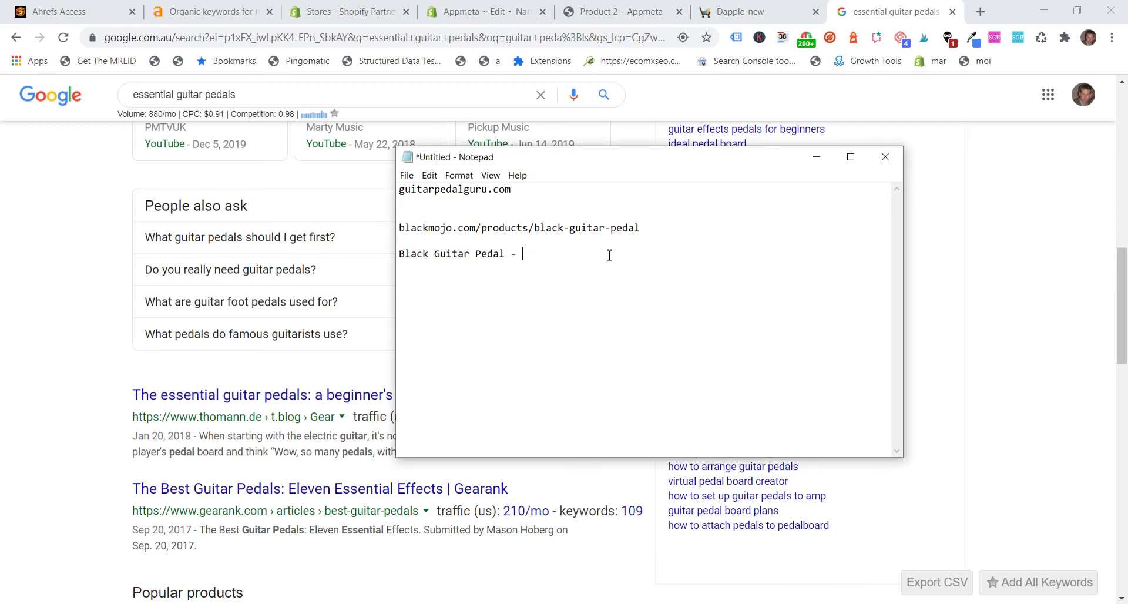
text(Guitar Pedal Gur)
Step: Highlight 'Guitar Pedal' in both the brand and the product name to show the repetition
drag(522, 254, 593, 254)
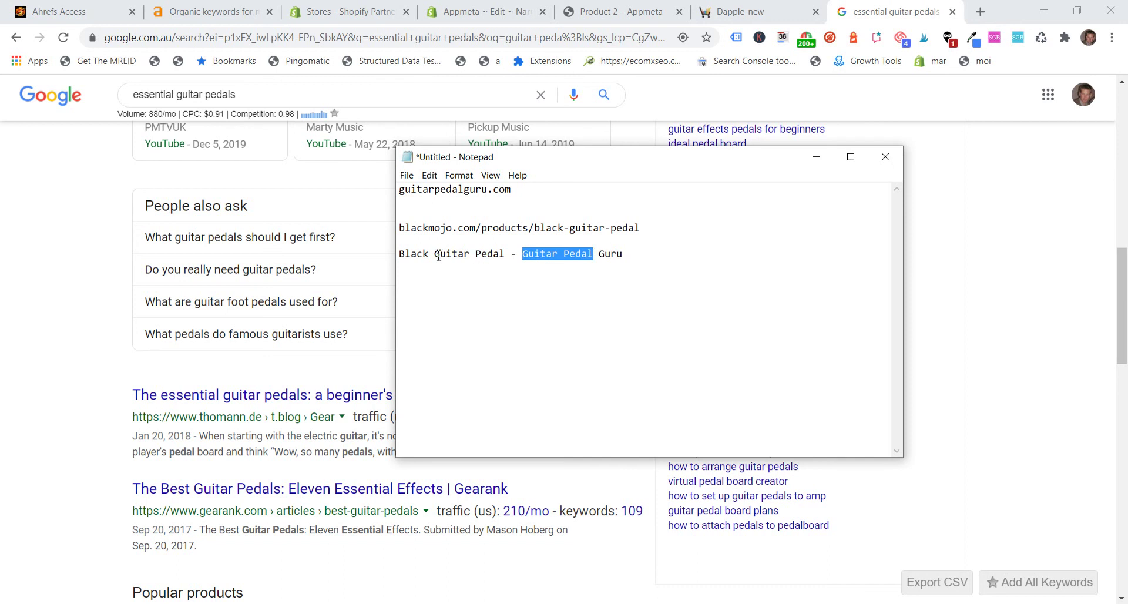
drag(429, 254, 503, 254)
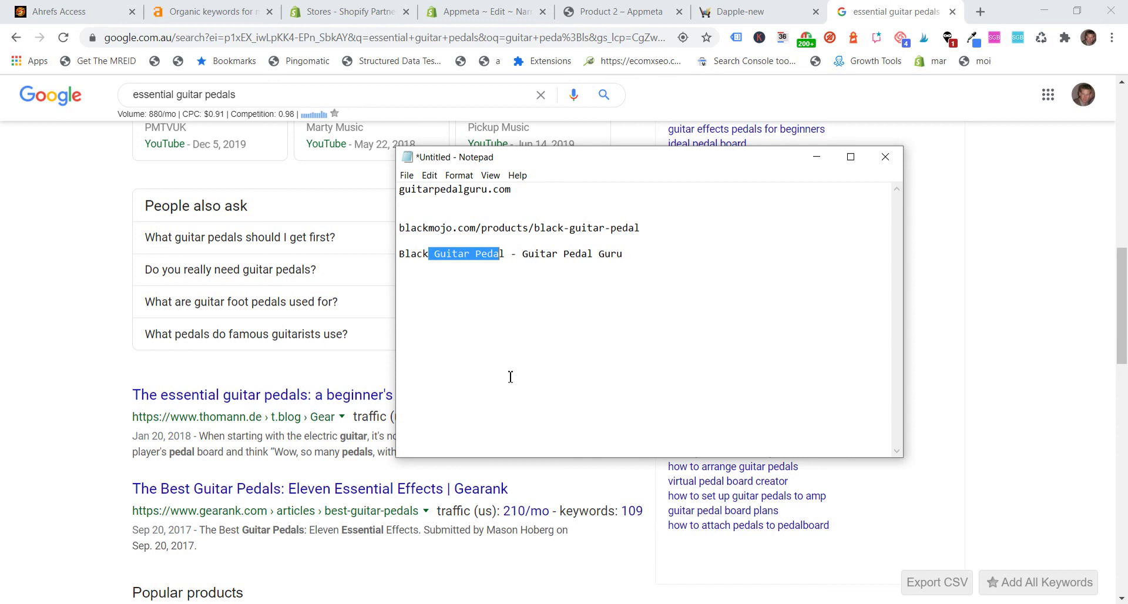
click(450, 276)
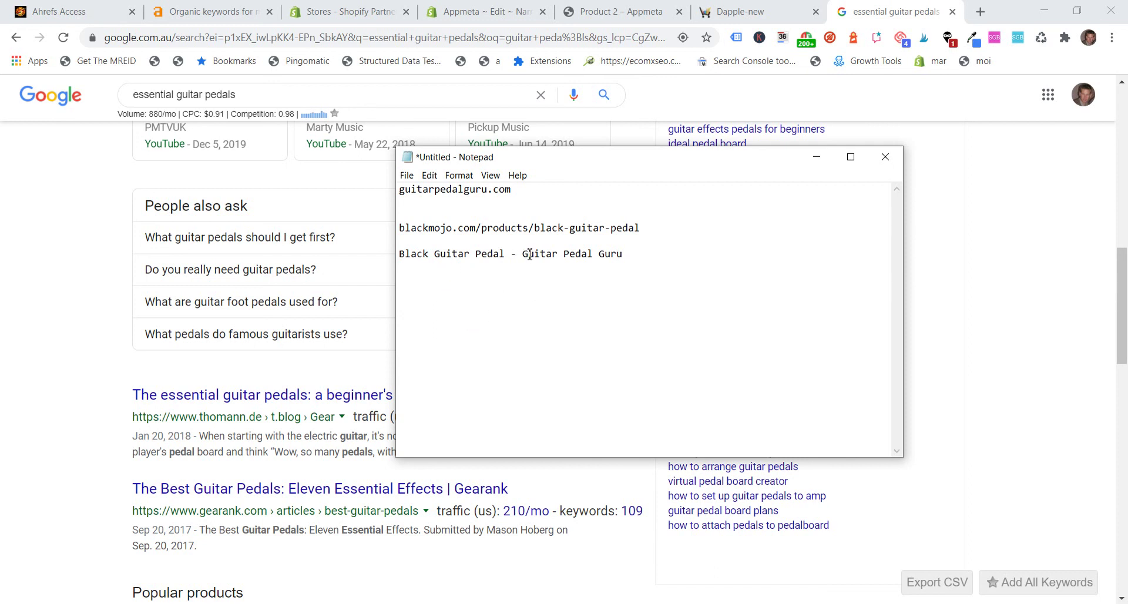
drag(530, 254, 658, 259)
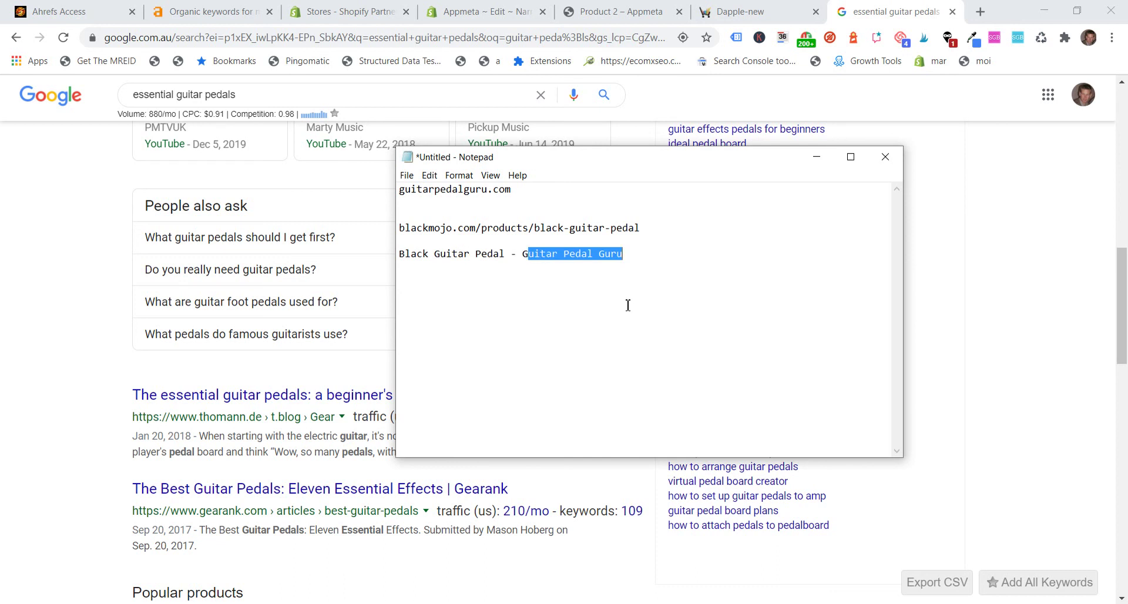